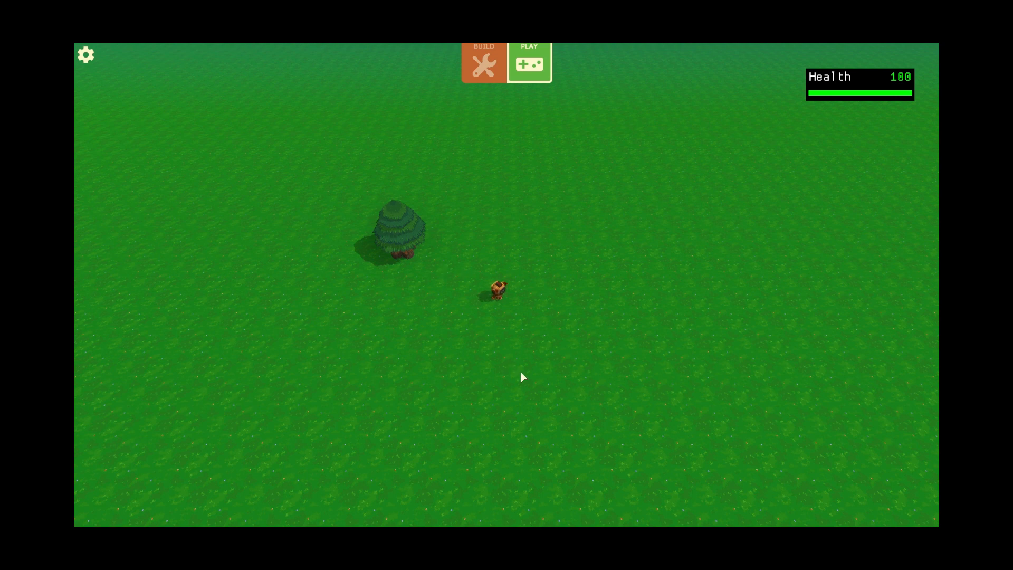
- Give the tree a Wander Around movement card and review the card's settings
key(Tab)
click(726, 492)
click(492, 232)
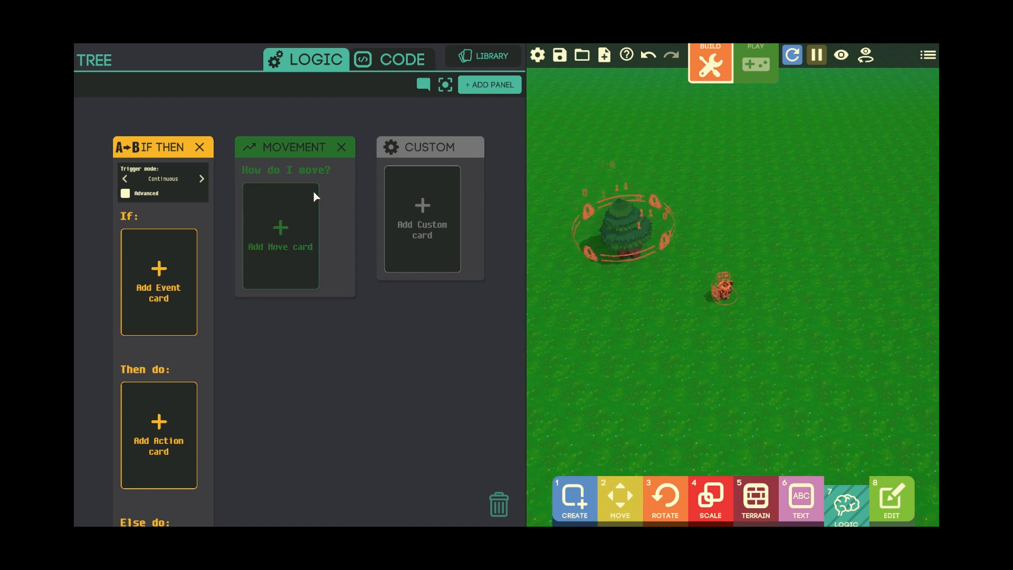
click(286, 227)
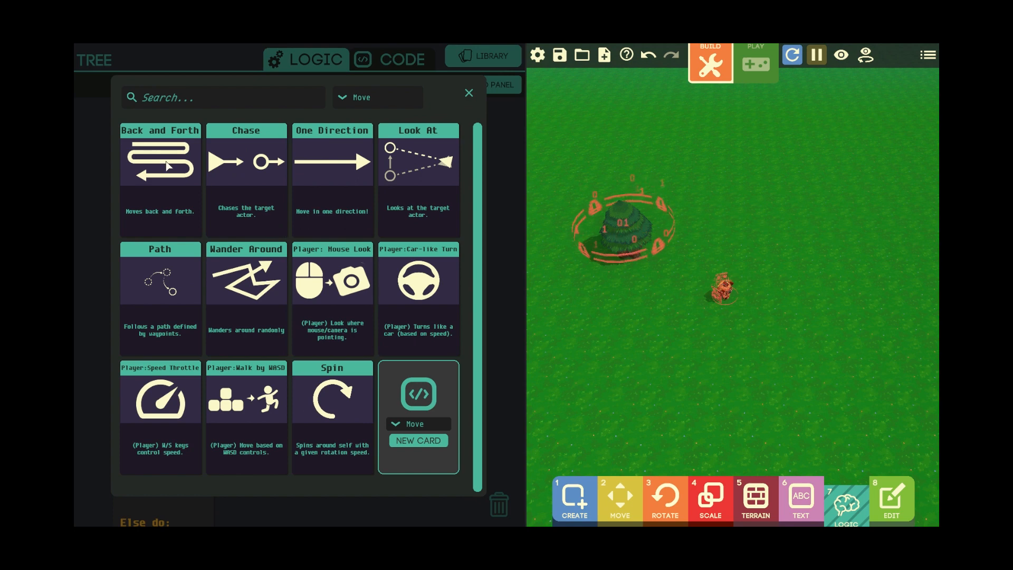
click(253, 270)
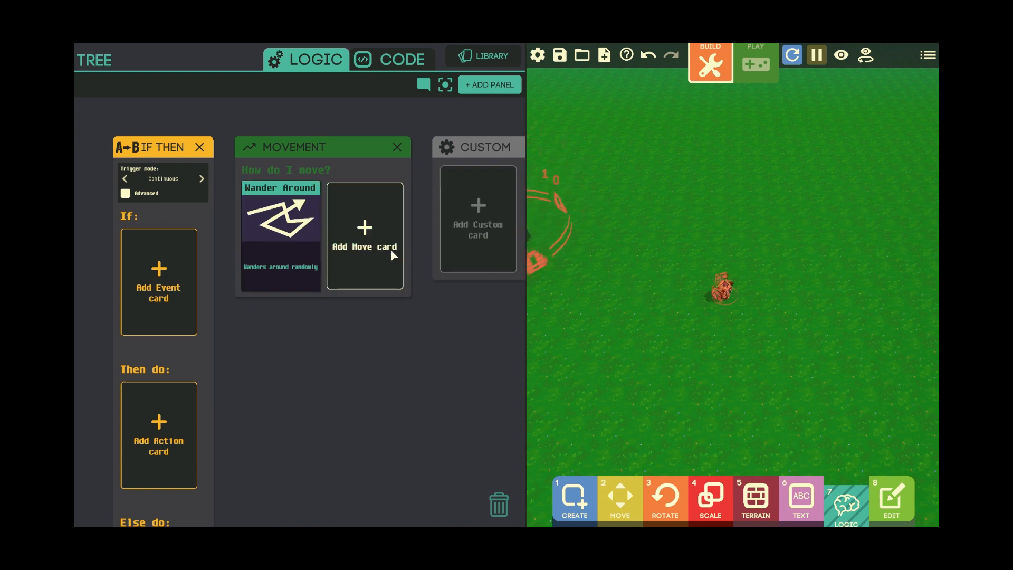
click(286, 221)
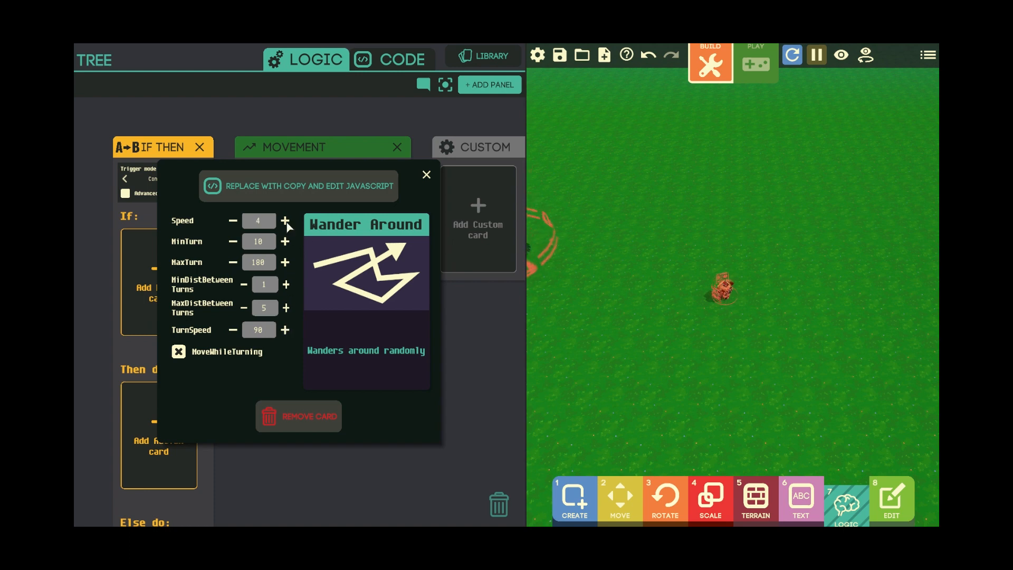
click(427, 175)
- Playtest the game by walking the character around near the wandering tree, and return to build mode
key(p)
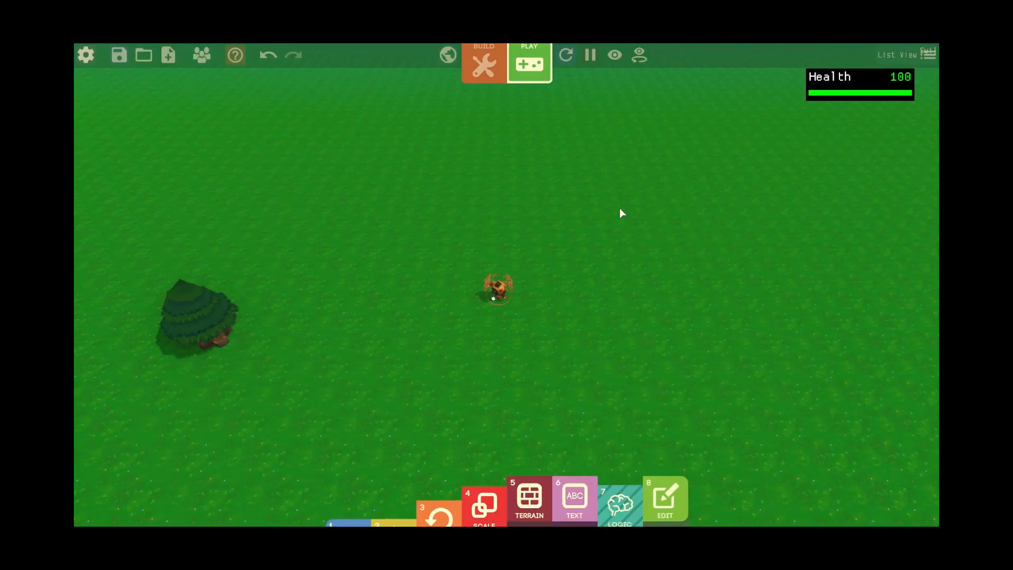
key(w)
key(a)
key(s)
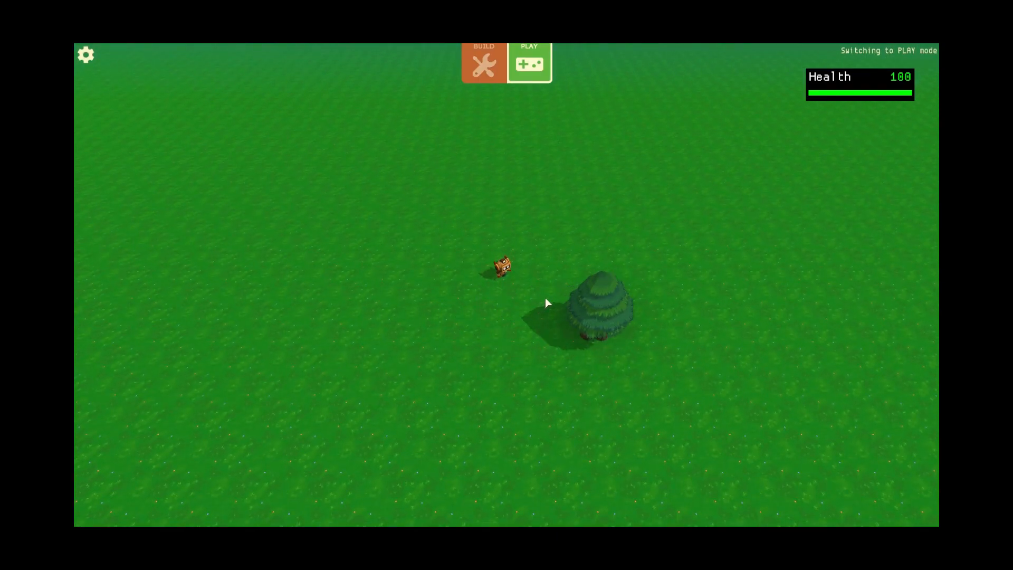
key(p)
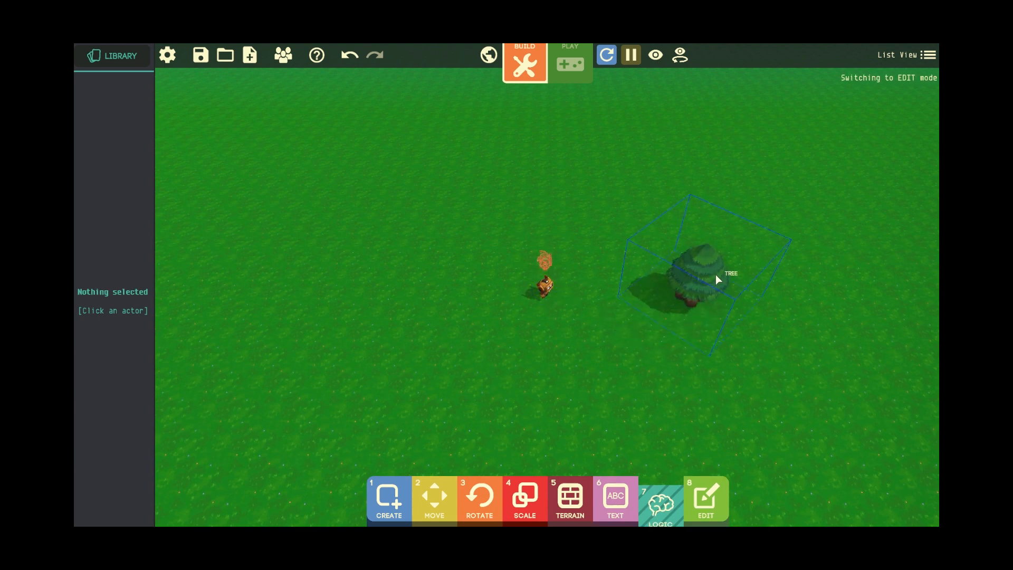
- Replace the tree's Wander Around card with a Chase movement card, review its settings and briefly playtest it
click(717, 278)
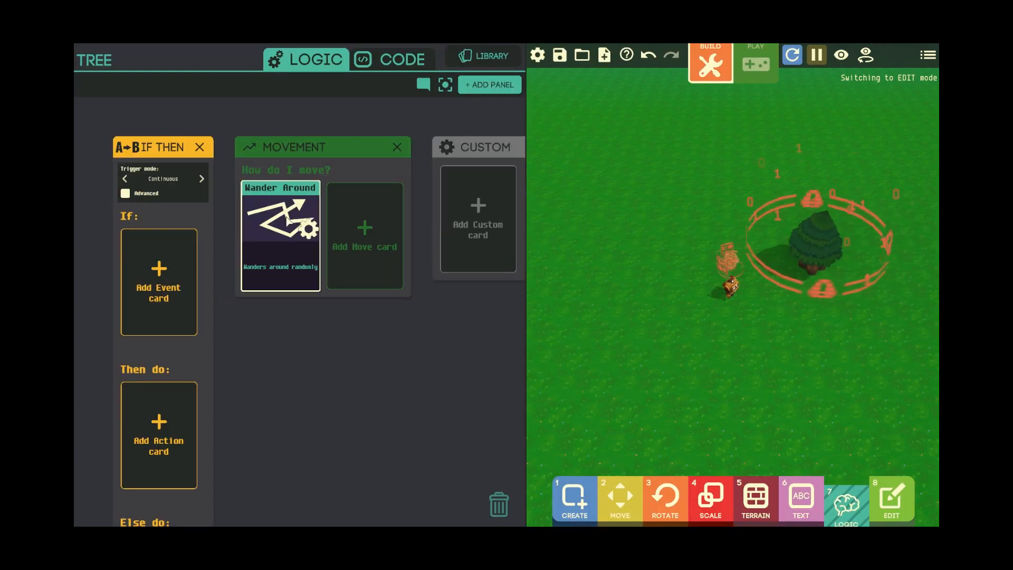
click(294, 286)
click(306, 413)
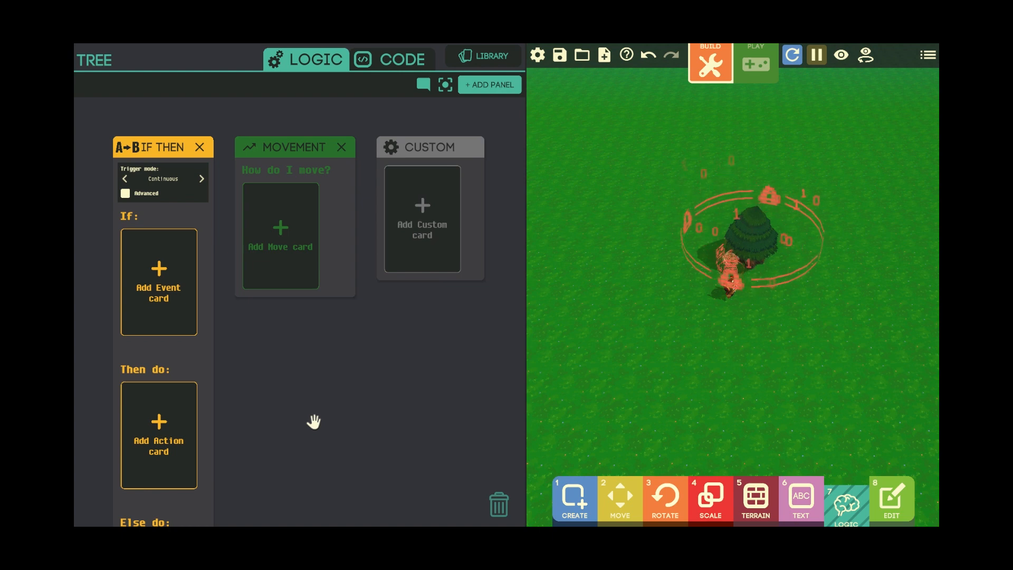
click(281, 232)
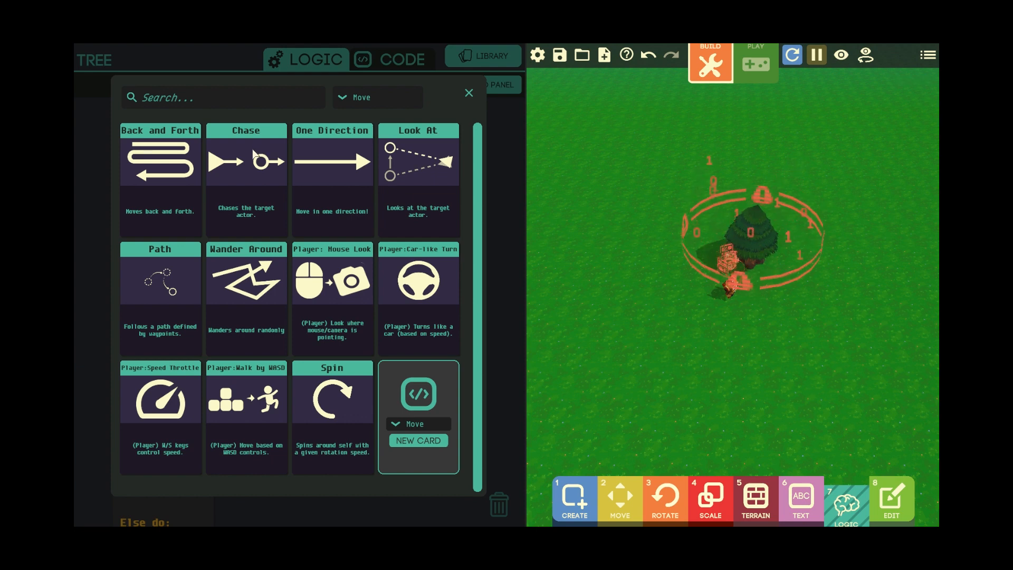
drag(267, 170, 282, 212)
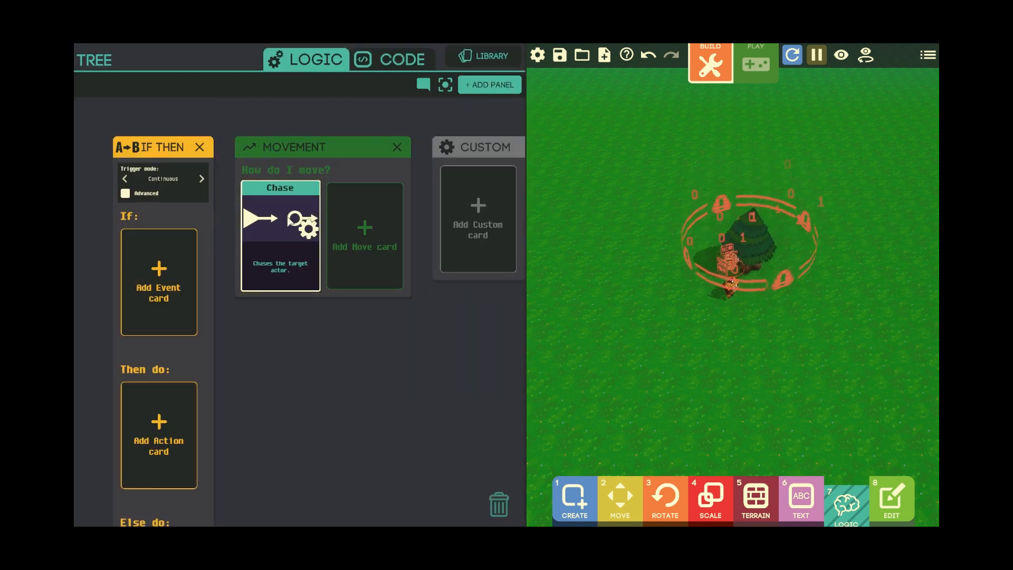
click(280, 220)
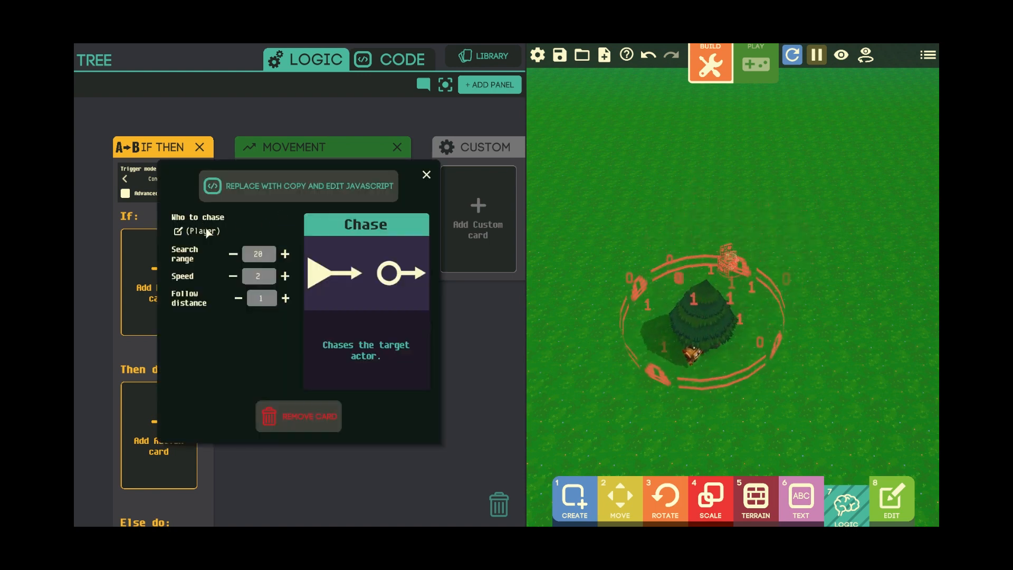
click(427, 176)
key(p)
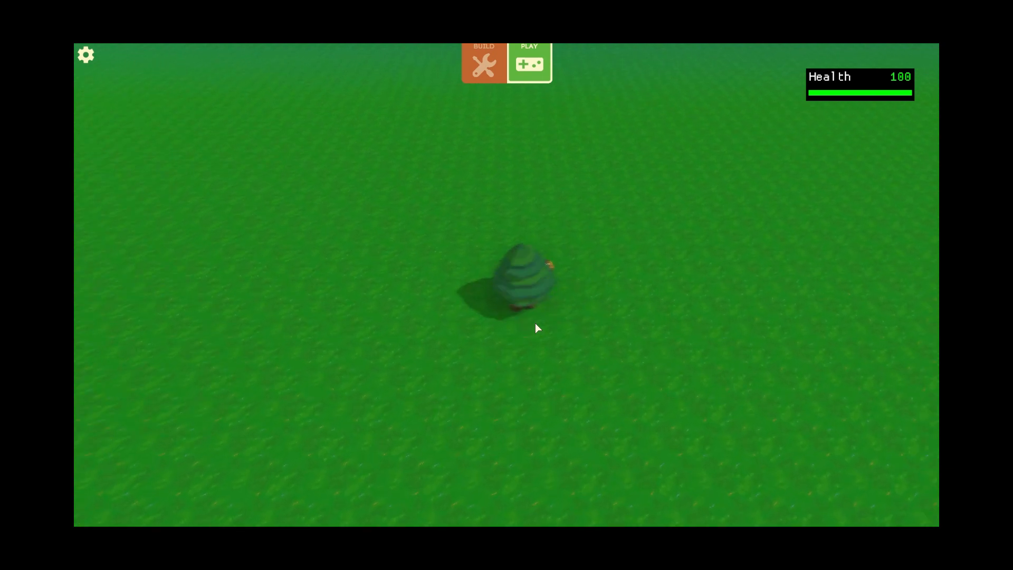
key(Tab)
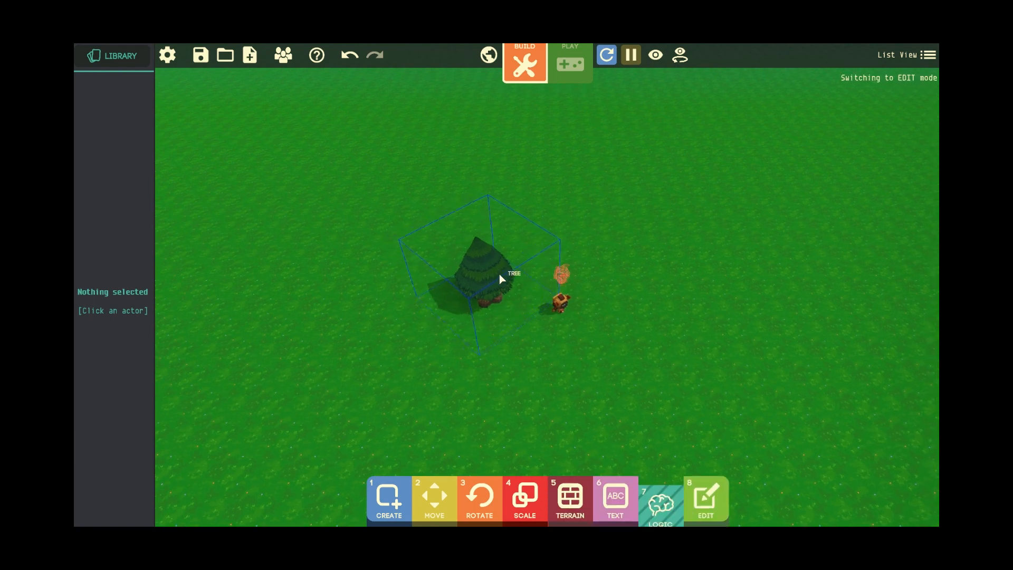
- Set the speed of the tree's Chase card to 6
click(500, 274)
click(281, 217)
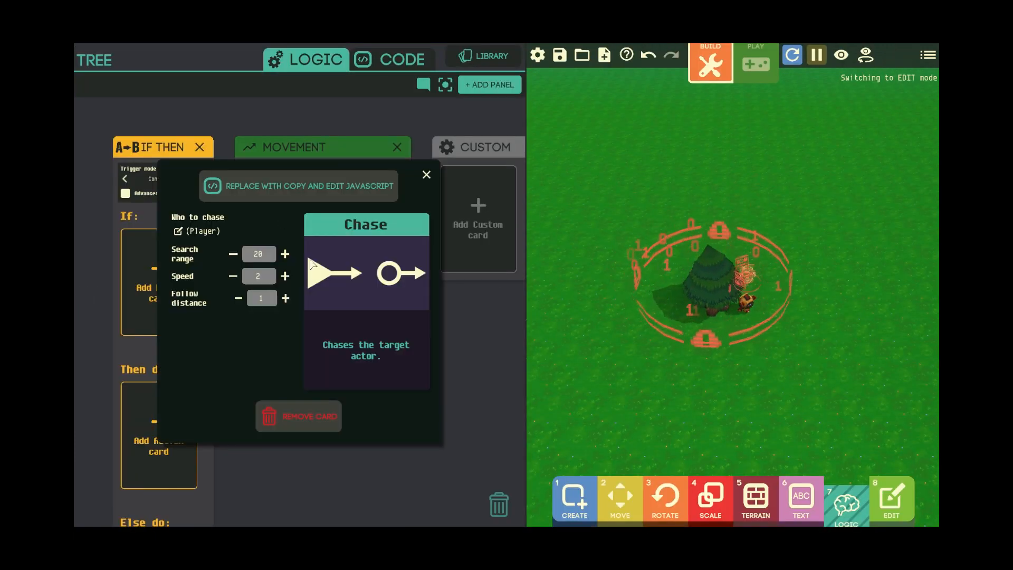
click(285, 276)
click(285, 276)
click(285, 276)
click(285, 276)
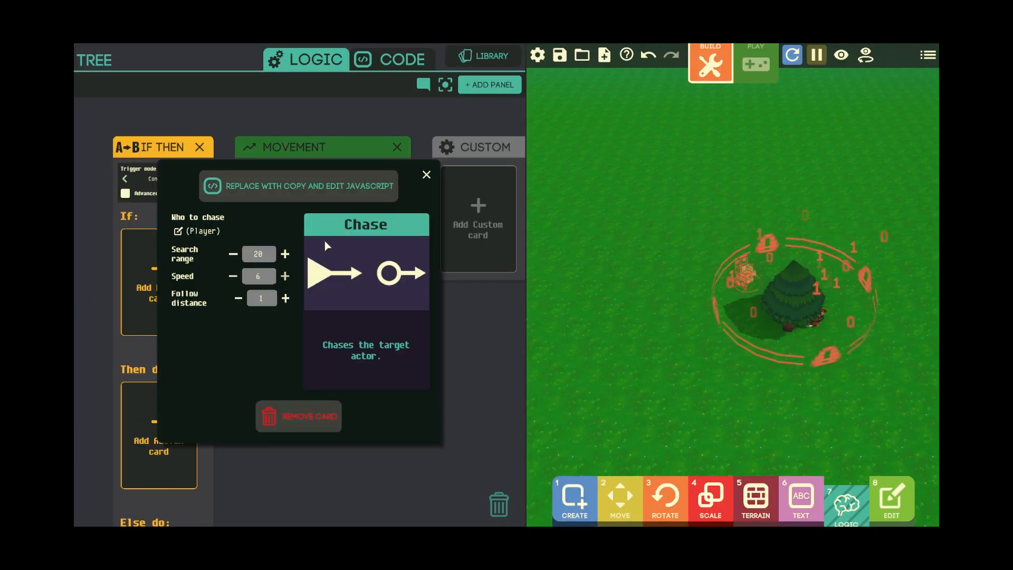
click(426, 175)
- Playtest the faster chase by running the character away from the tree in several directions, and return to build mode
key(Tab)
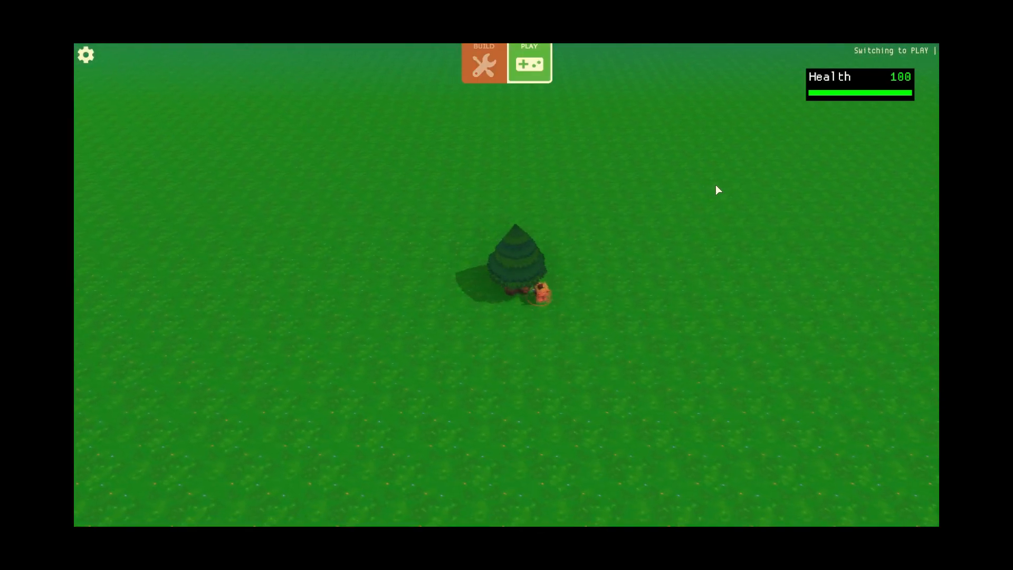
key(s)
key(a)
key(w)
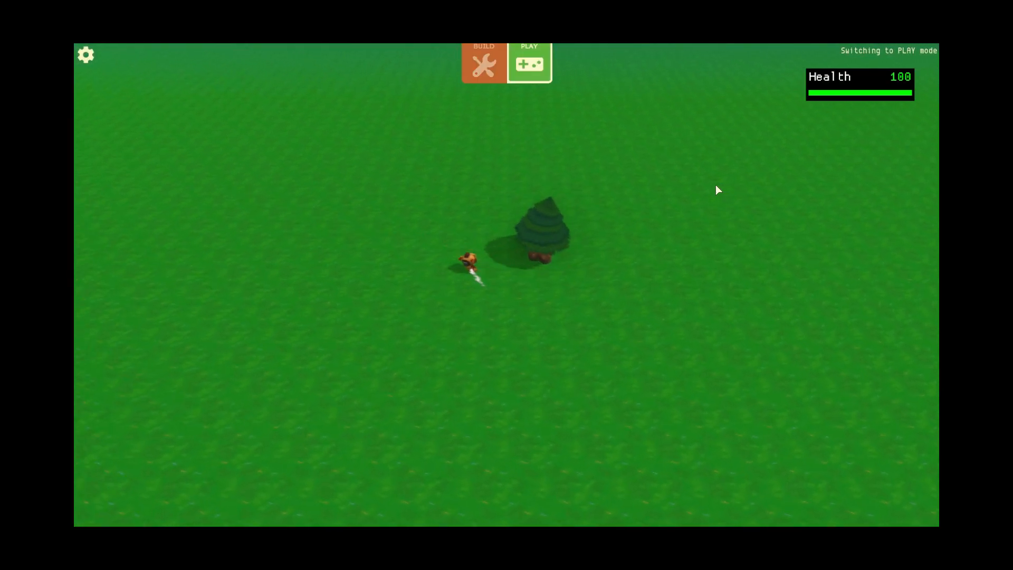
key(d)
key(d)
drag(716, 185, 609, 211)
key(s)
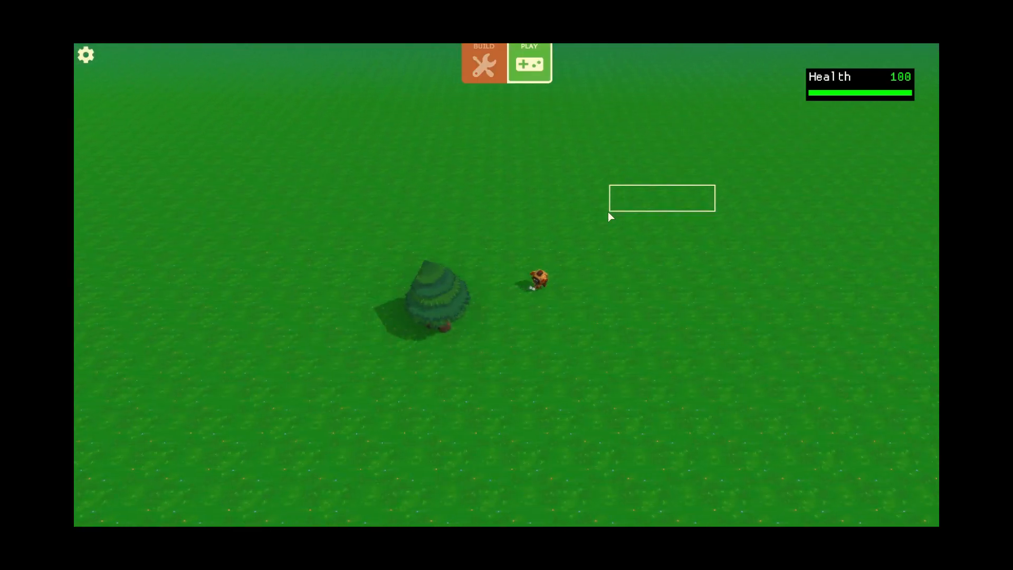
key(Tab)
drag(589, 253, 654, 187)
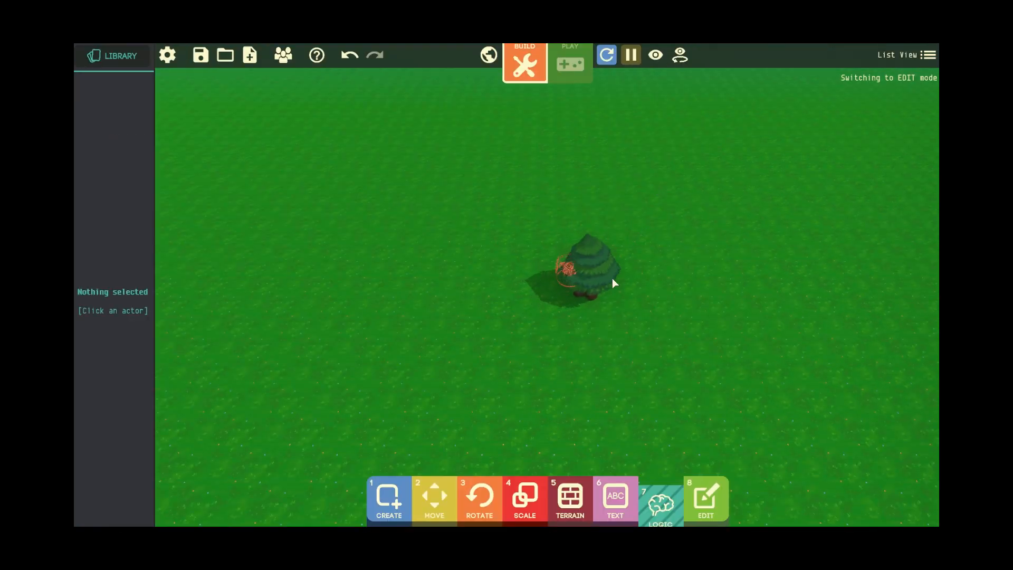
- Pause the game and delete the tree from the scene
click(635, 290)
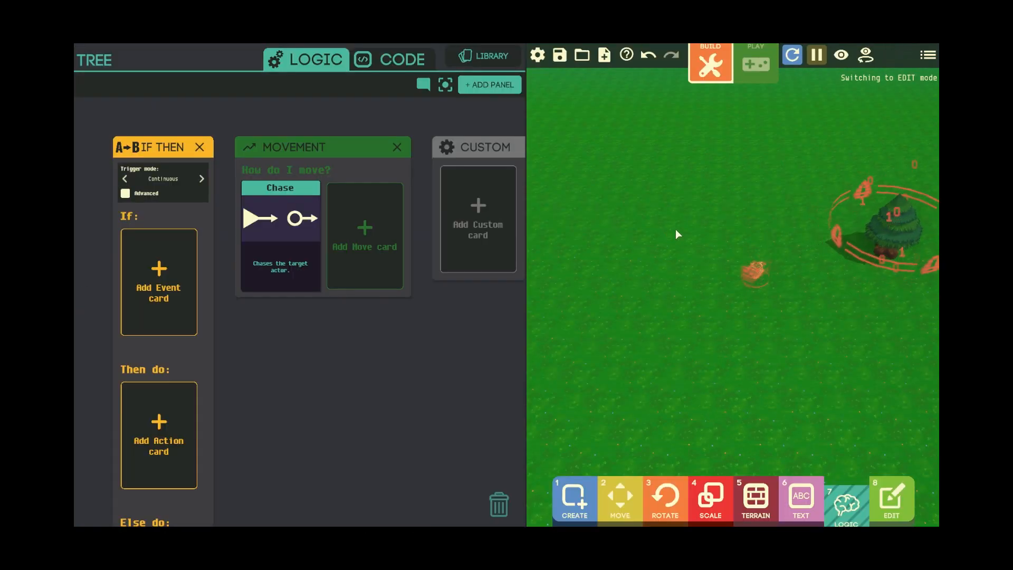
click(816, 56)
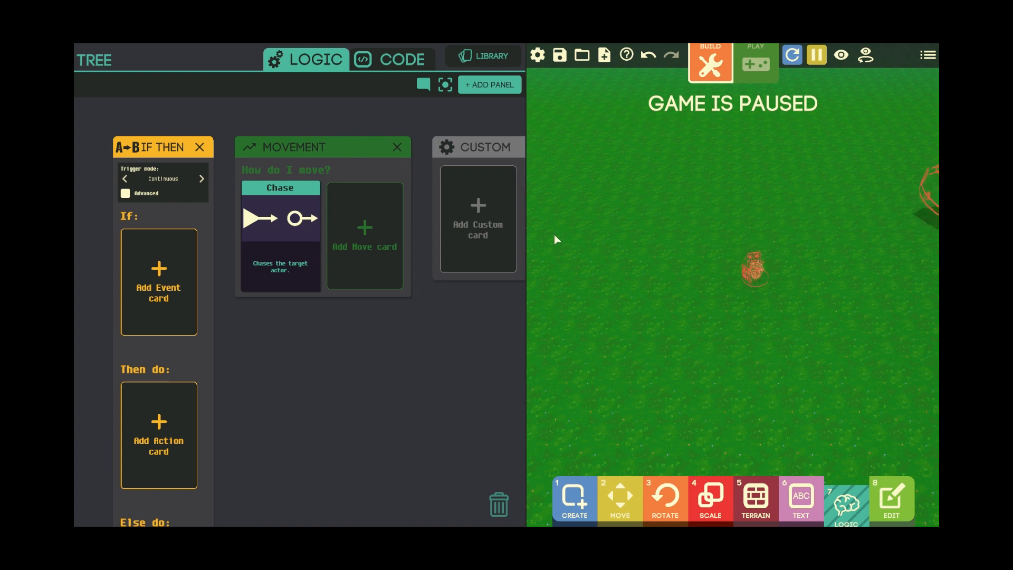
click(628, 499)
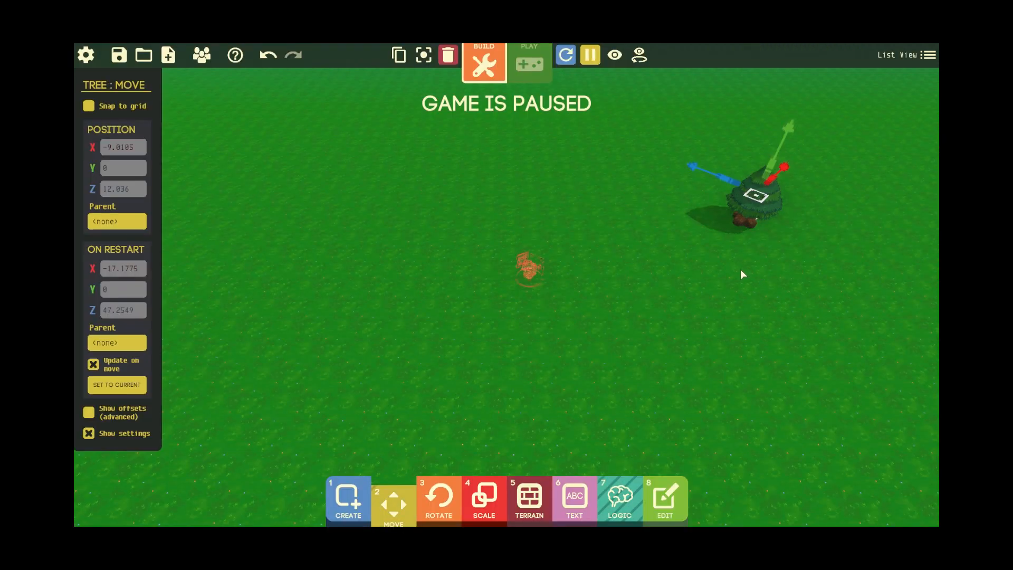
click(684, 282)
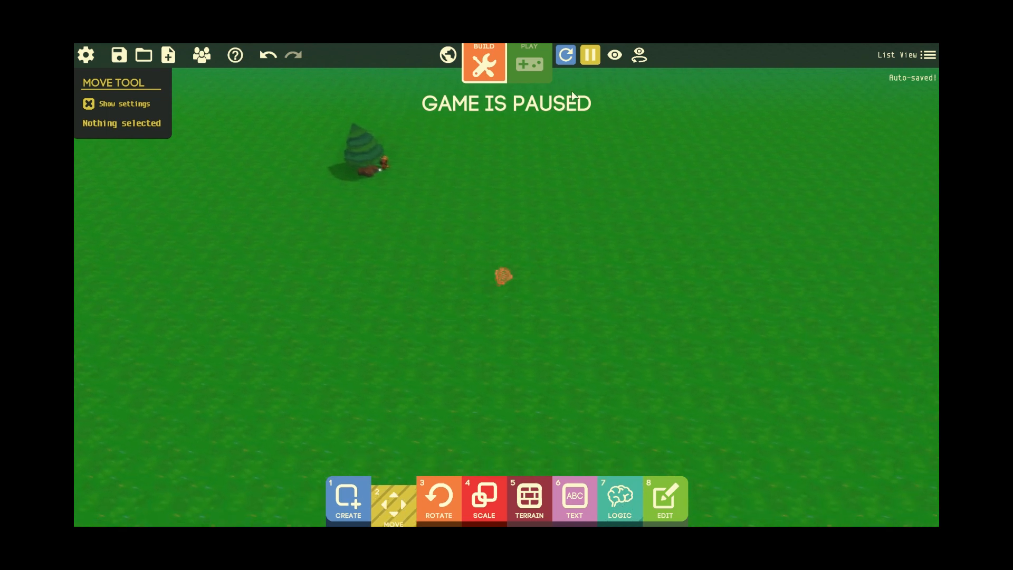
click(590, 55)
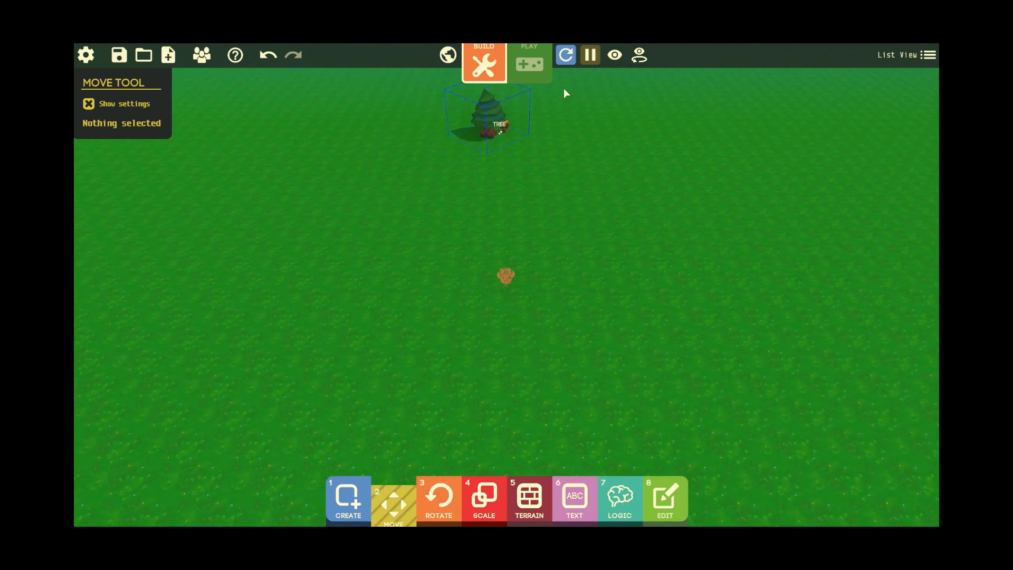
click(585, 56)
click(527, 120)
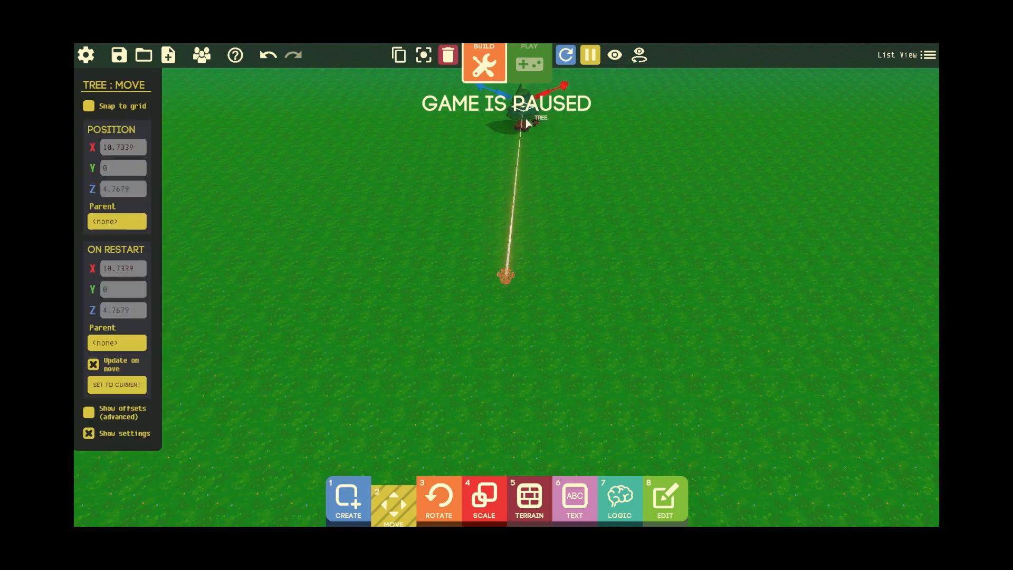
key(Delete)
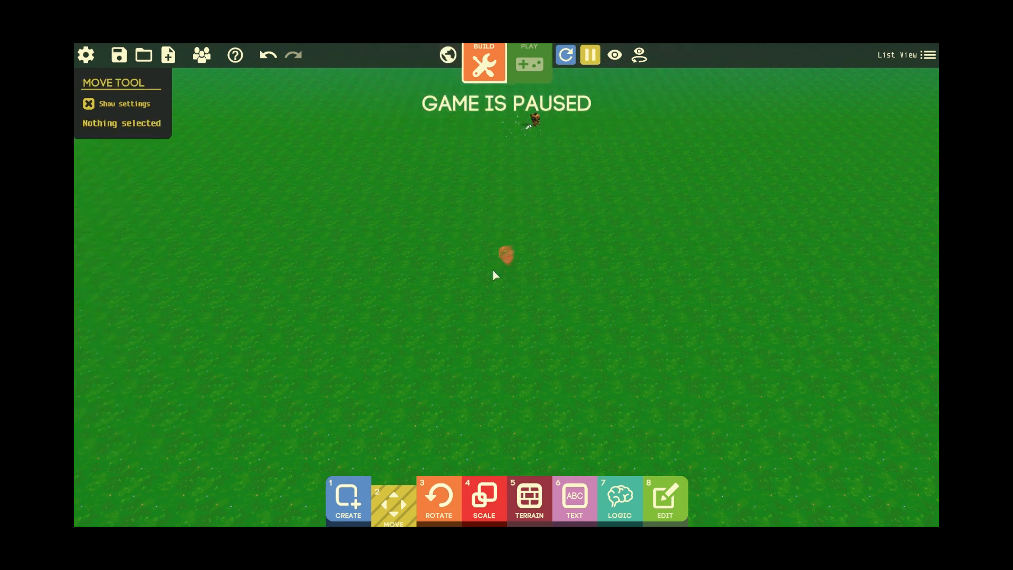
- Place a dark square floating platform from the Gameplay category of the creation library on the grass near the character
click(347, 502)
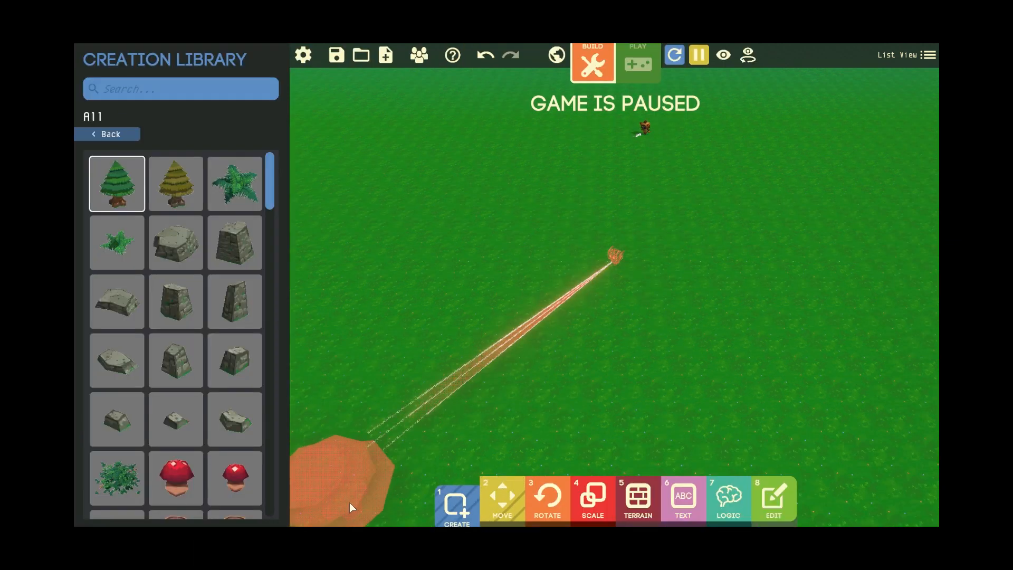
click(103, 135)
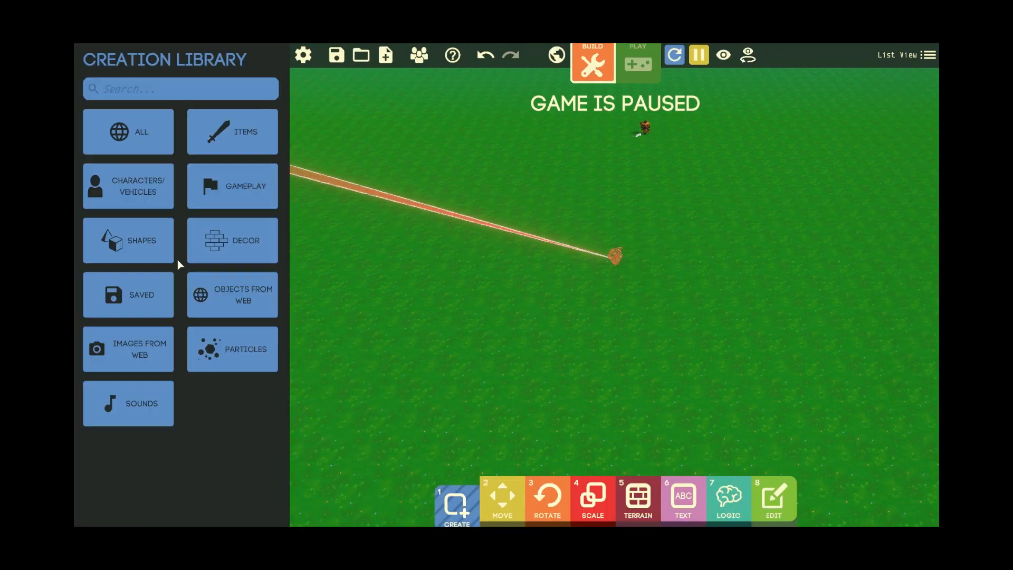
click(223, 192)
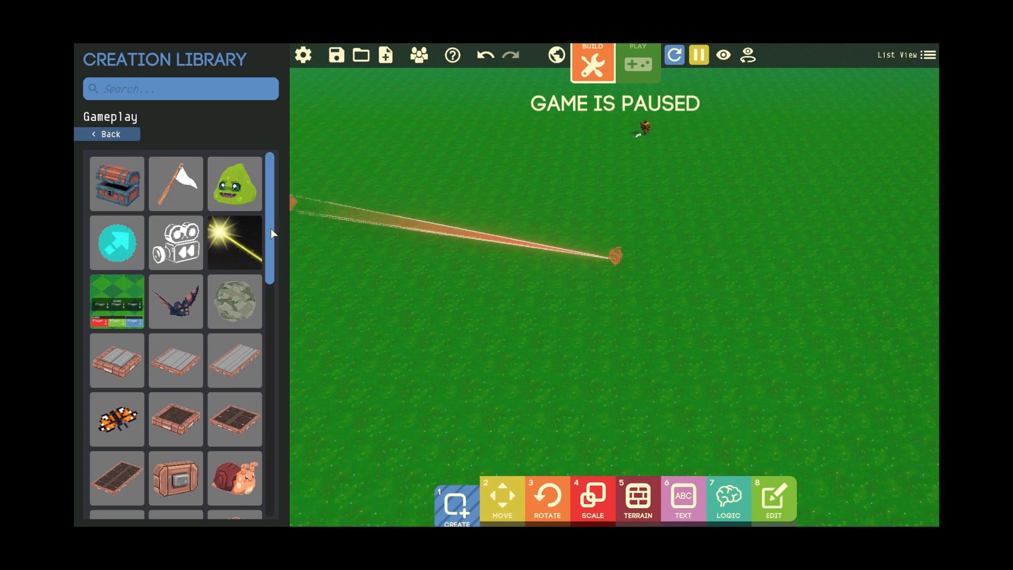
drag(271, 229, 268, 286)
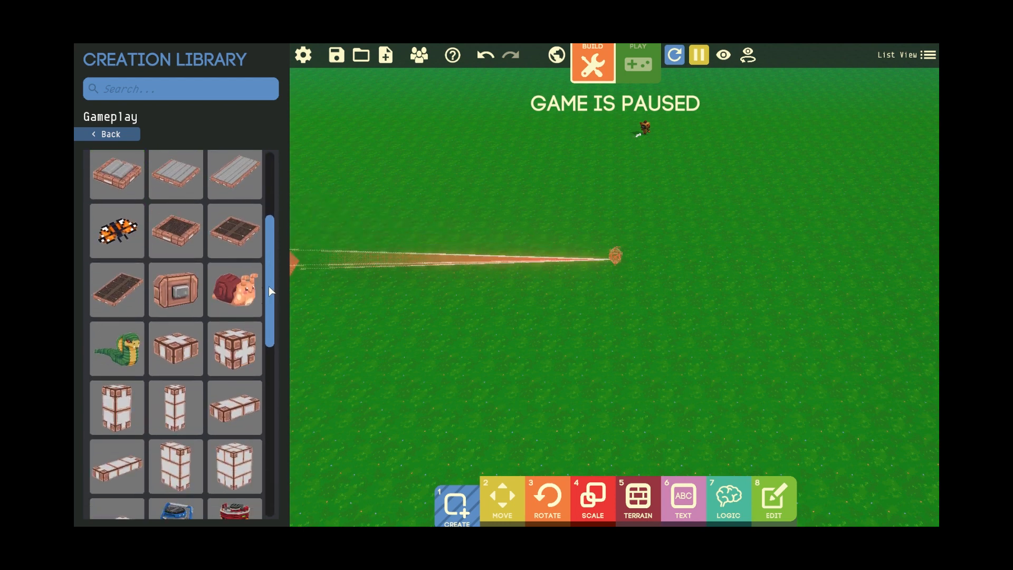
click(236, 223)
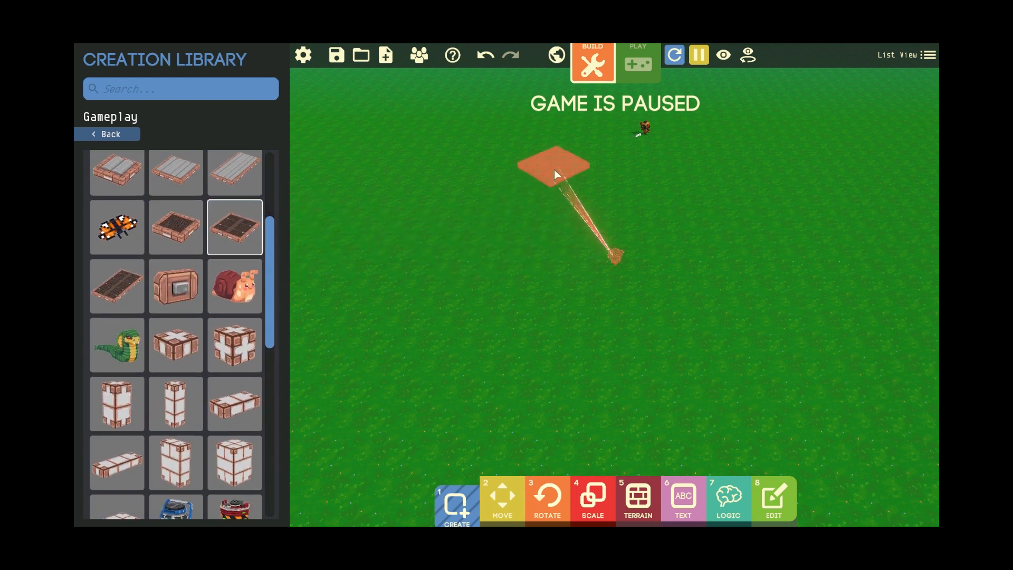
click(554, 169)
- Add a Back and Forth movement card to the floating platform's logic
click(726, 496)
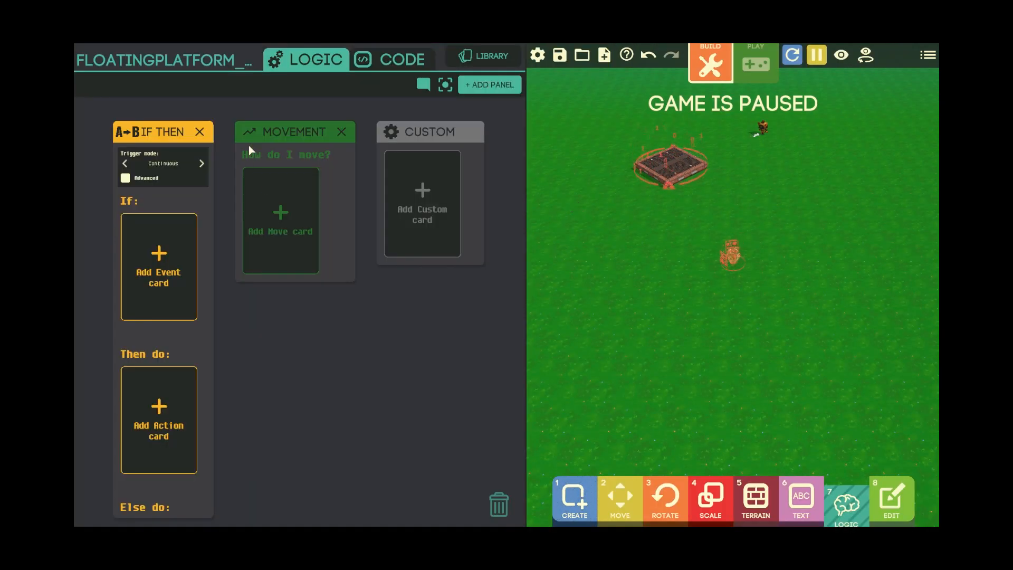
click(286, 211)
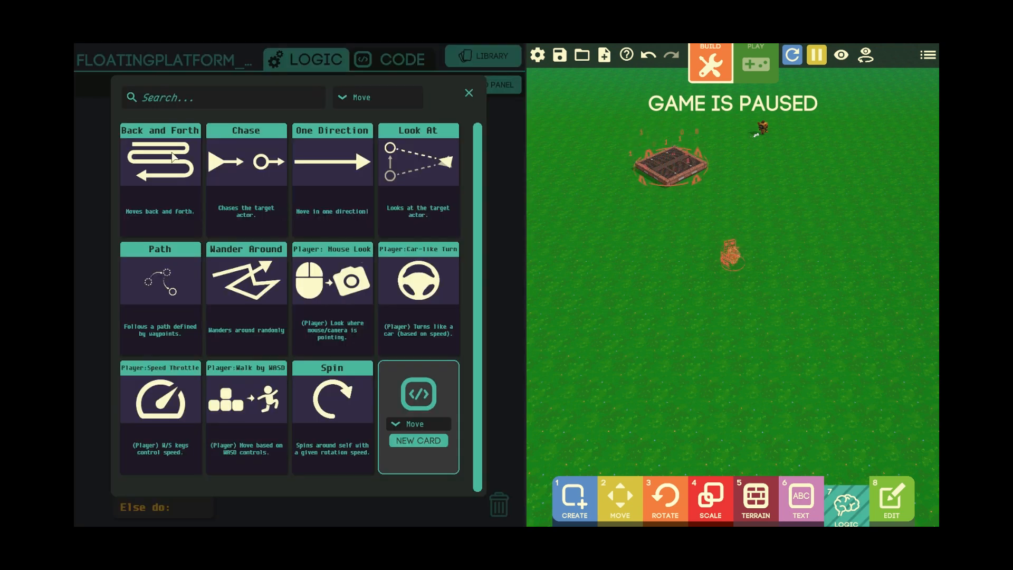
drag(173, 157, 272, 211)
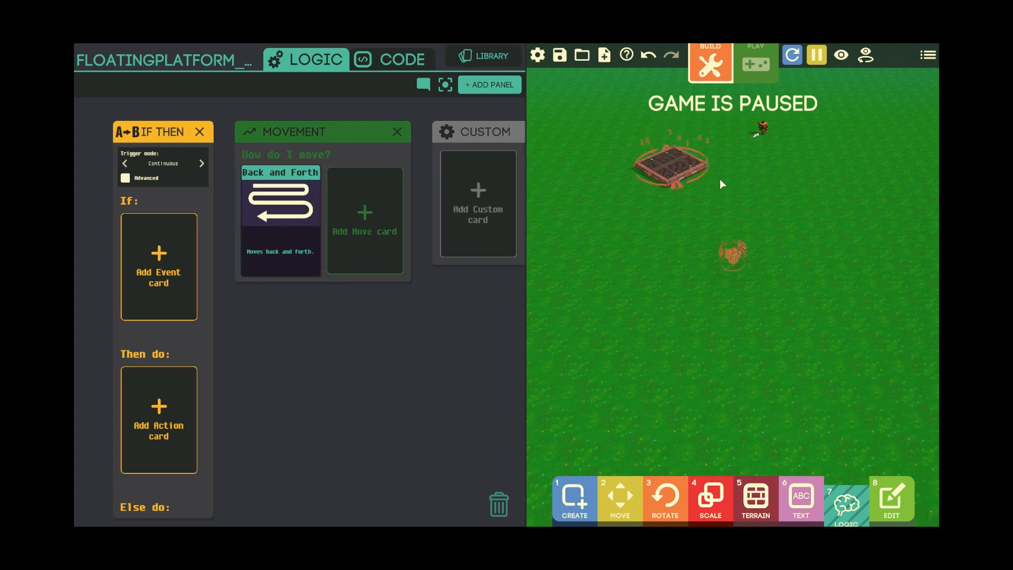
- Resume the game and set DistForward to 9 on the floating platform's Back and Forth card
click(816, 56)
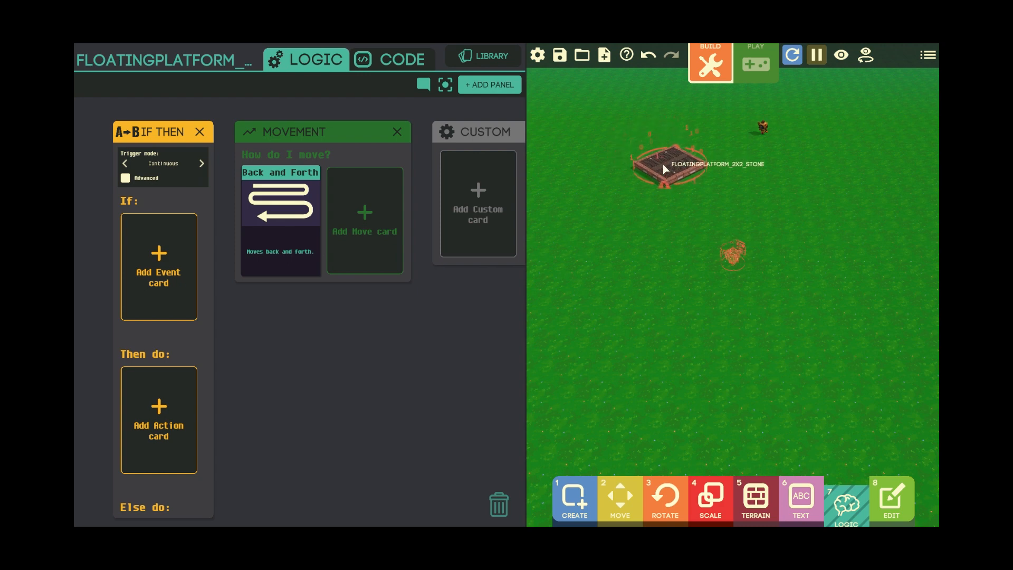
click(281, 199)
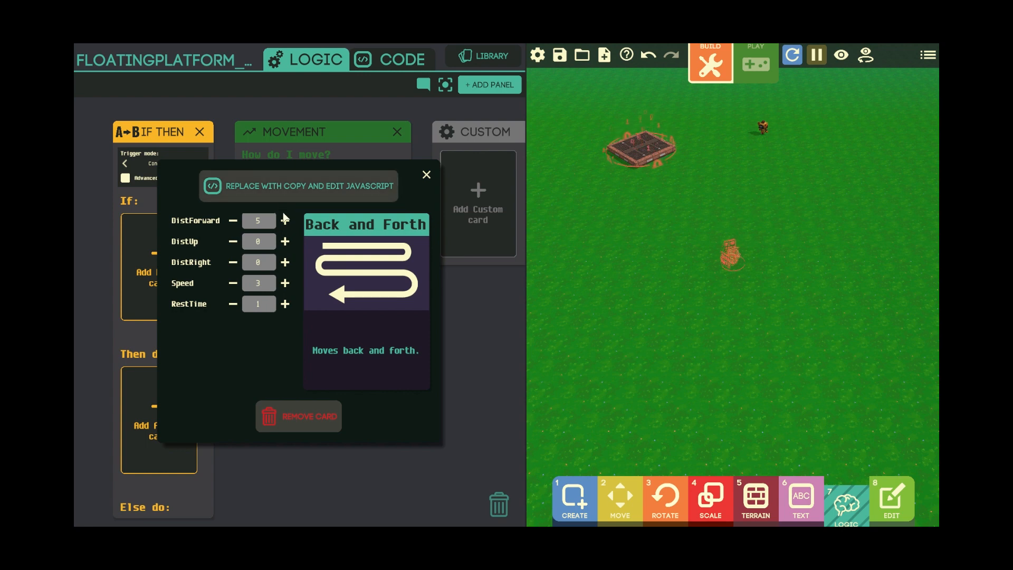
click(285, 220)
click(285, 220)
click(285, 221)
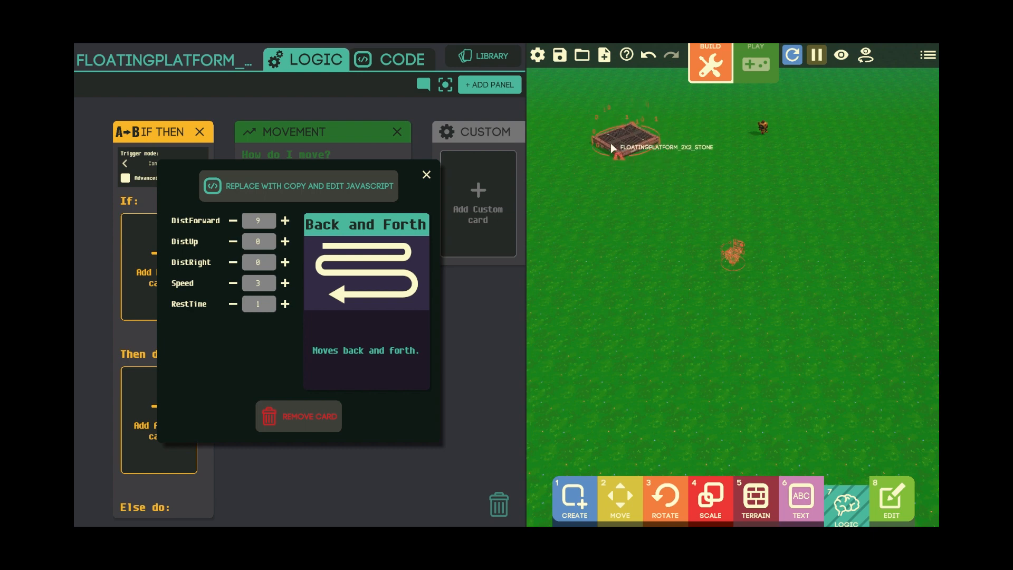
- Set the Back and Forth card's Speed to 9 and its RestTime to 2
click(284, 284)
click(285, 284)
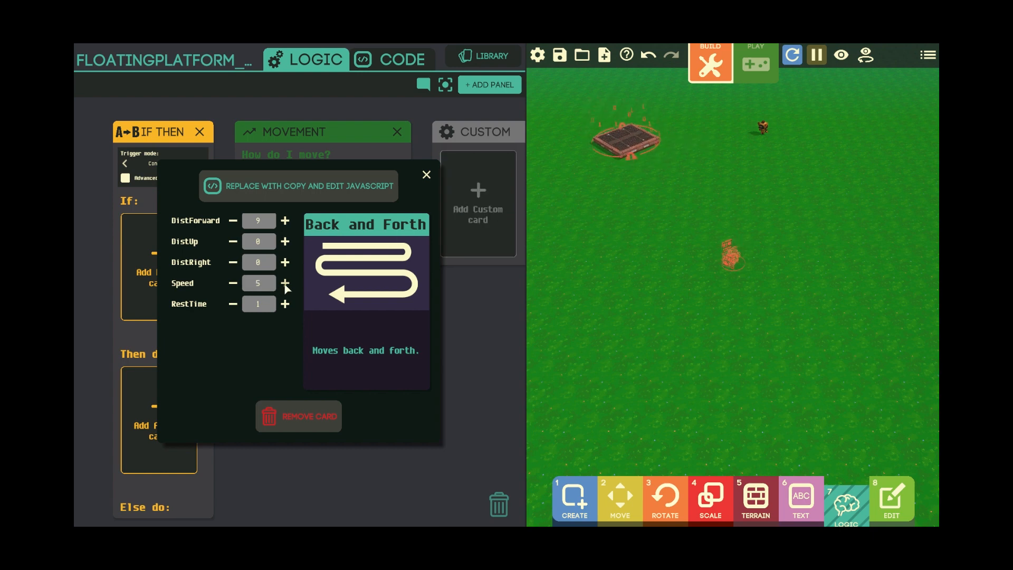
click(285, 284)
click(284, 284)
click(285, 283)
click(284, 284)
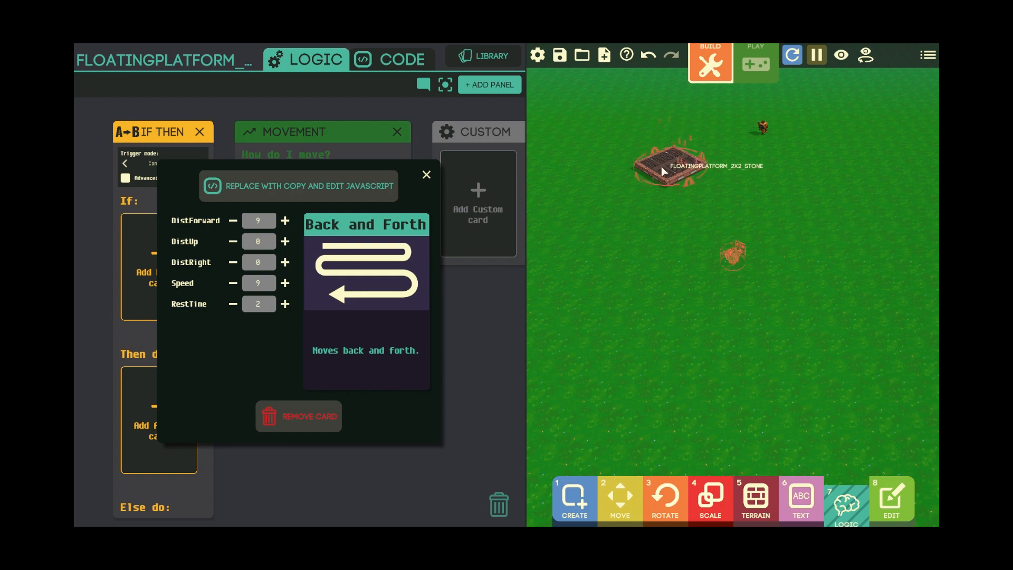
- Playtest the moving platform by running the character on and around it, and return to build mode
click(723, 181)
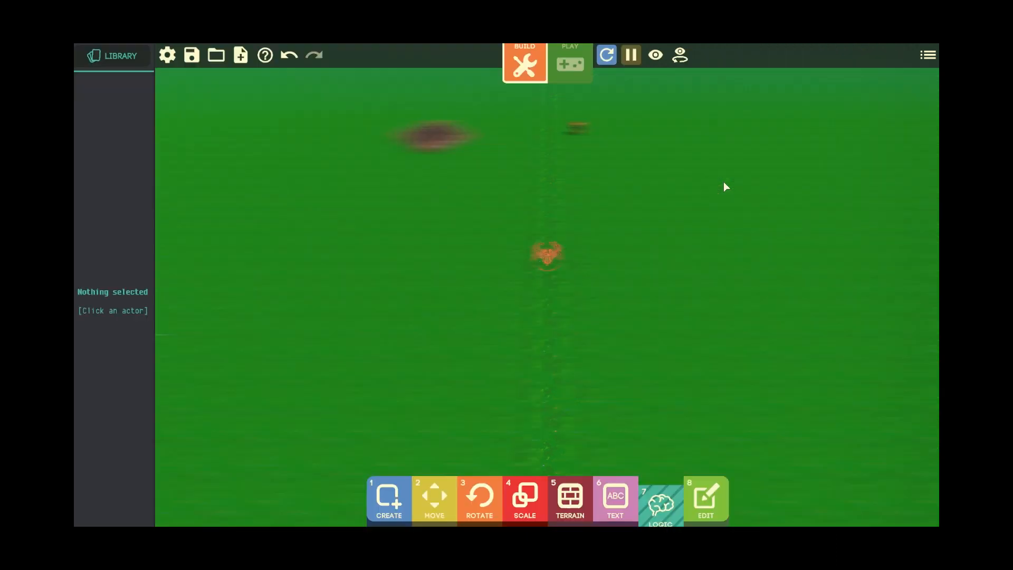
key(Tab)
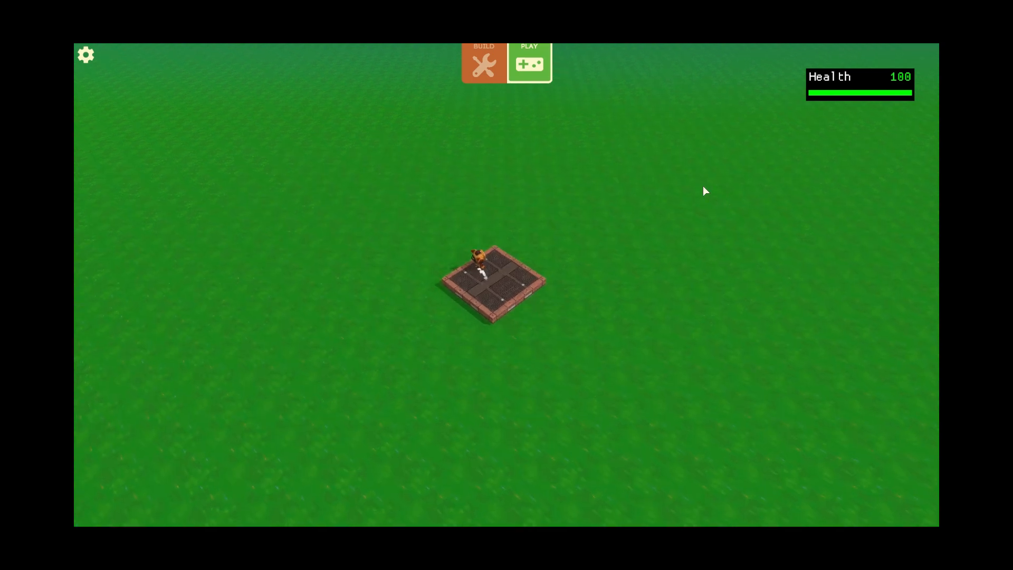
key(a)
key(s)
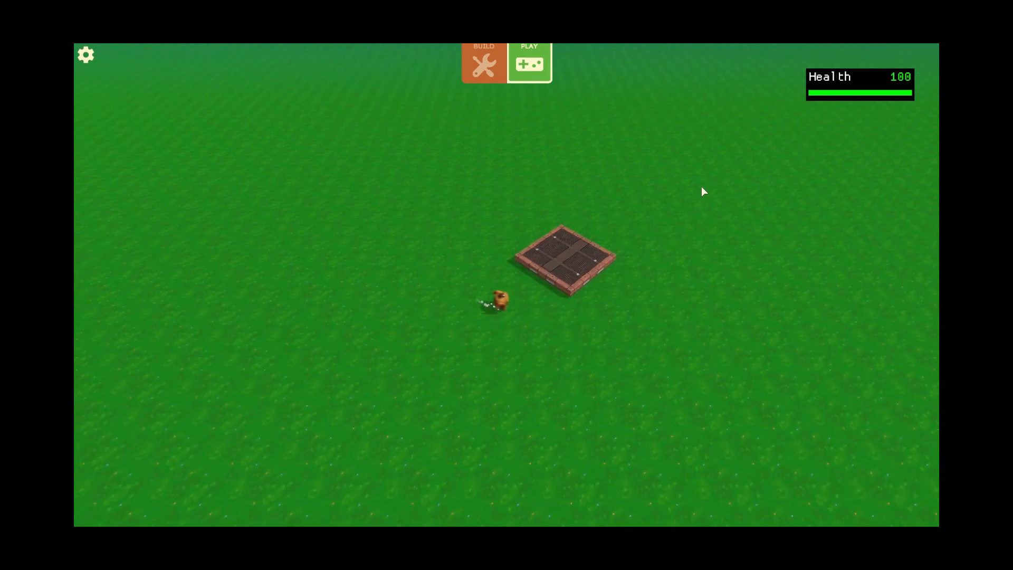
key(d)
key(Tab)
- With the game paused, move the floating platform to about X 8.35, Z 7.6, and briefly run the game to preview its motion
click(442, 485)
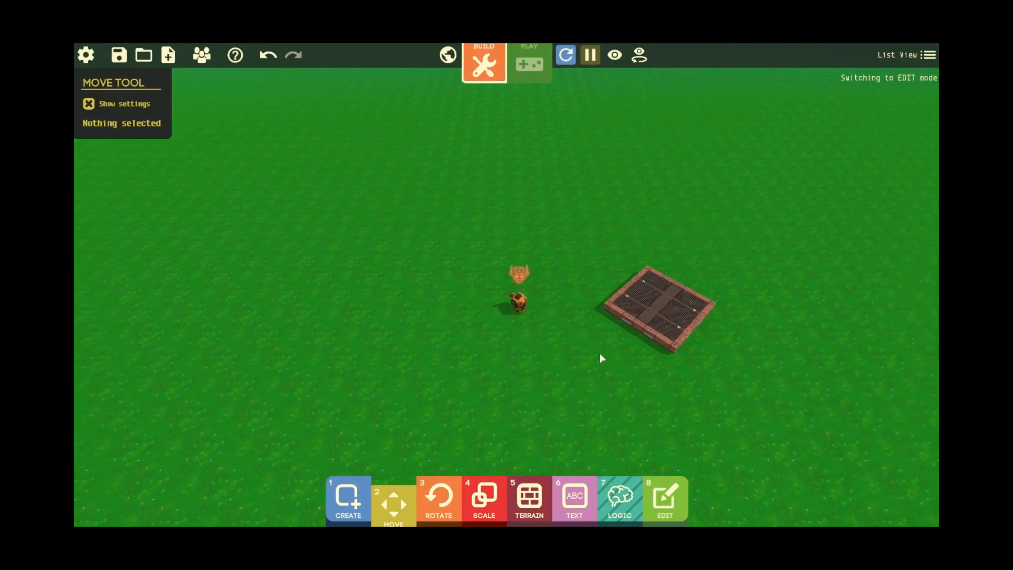
click(592, 57)
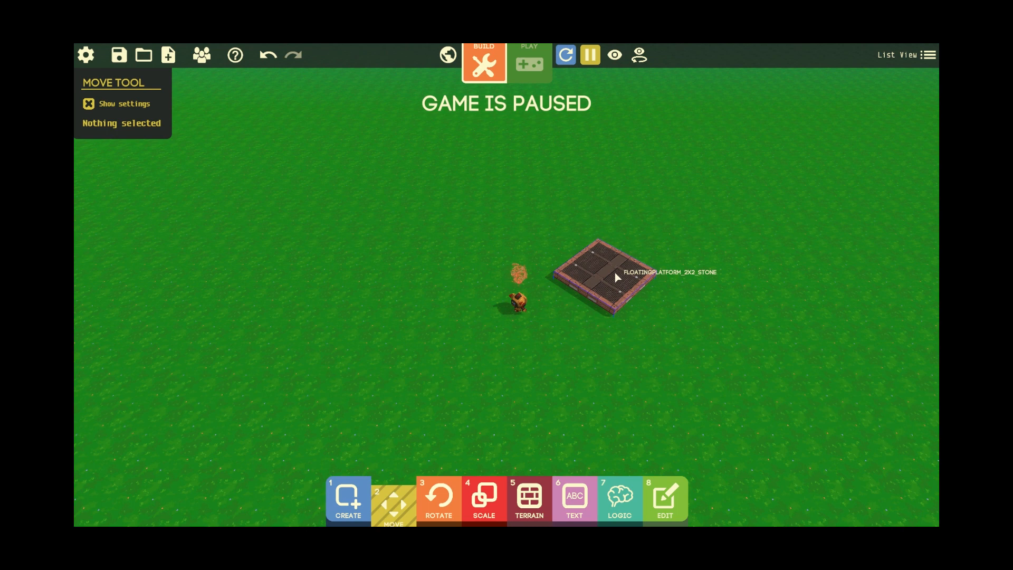
drag(615, 272, 692, 235)
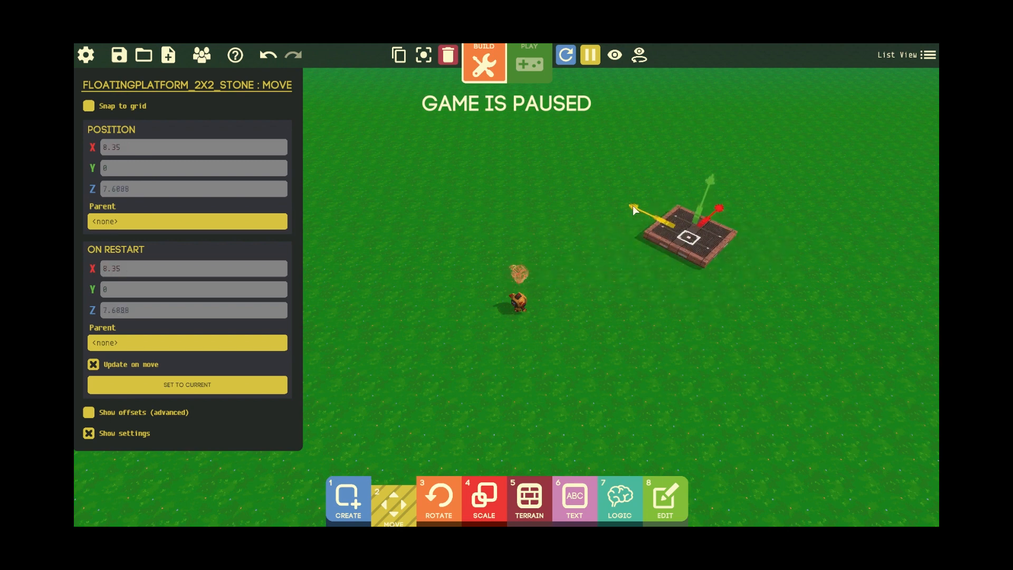
click(590, 55)
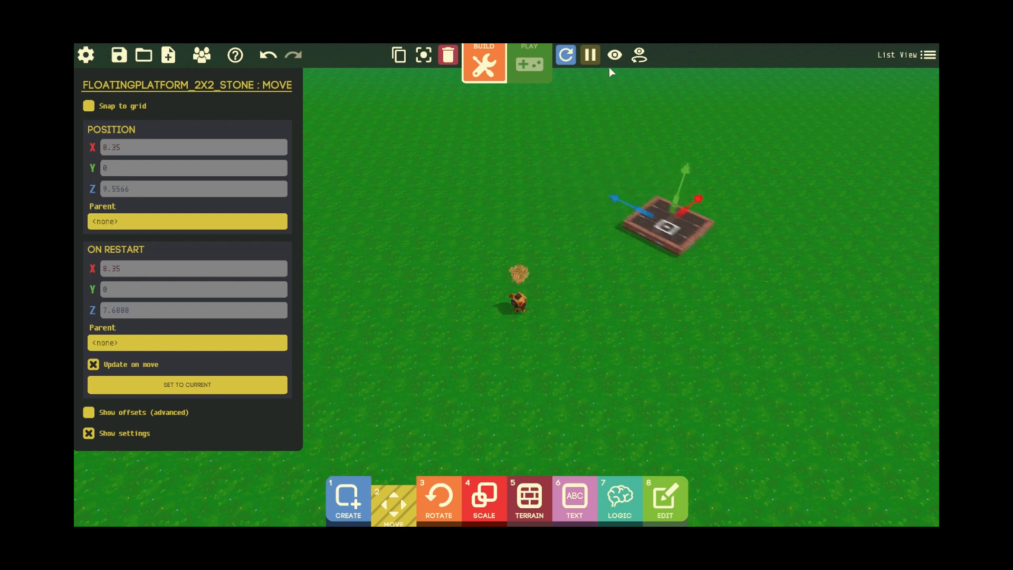
click(596, 56)
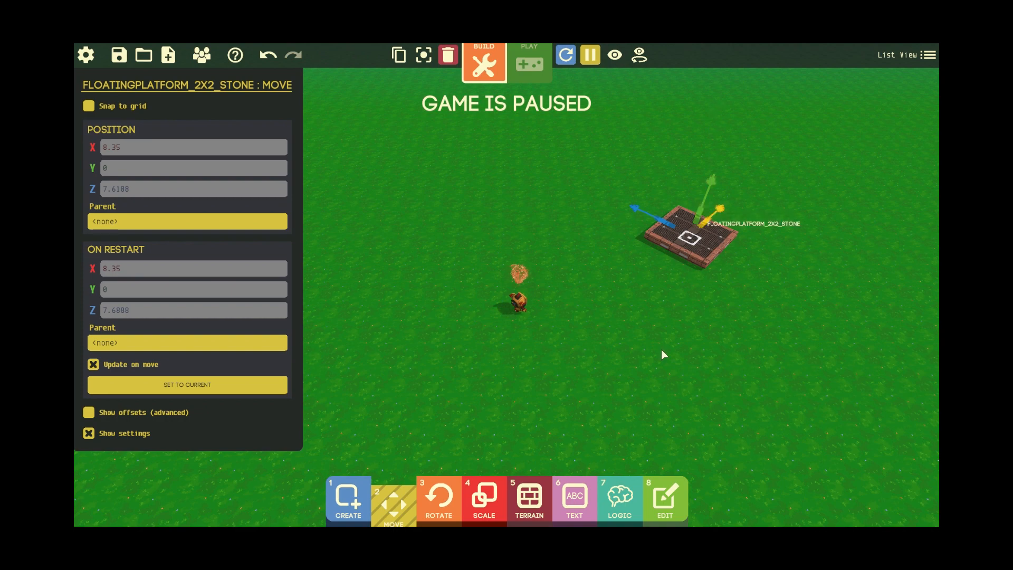
- Set the platform's Back and Forth card to DistForward 0 and DistUp 10, and resume the game
click(606, 480)
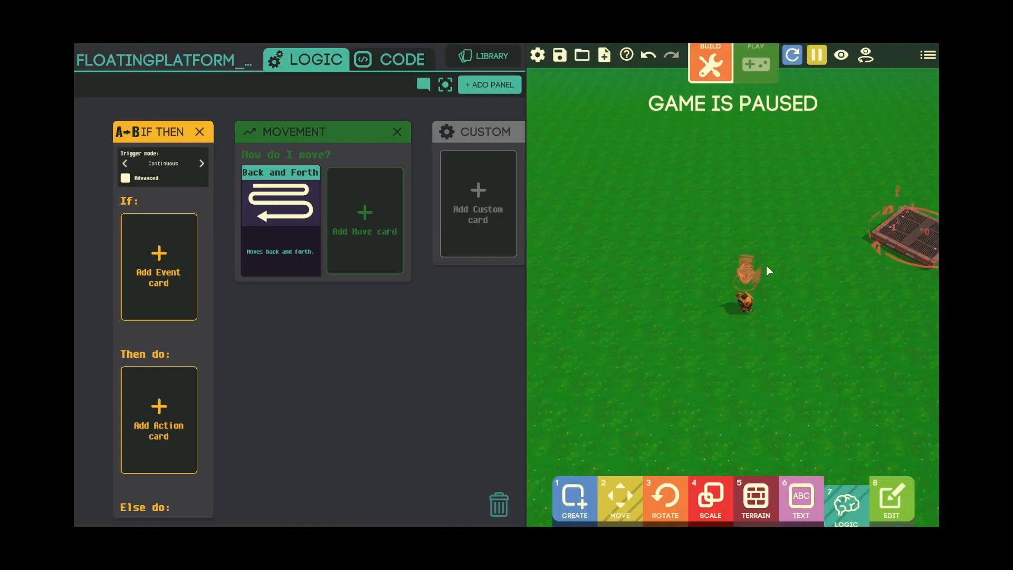
click(286, 194)
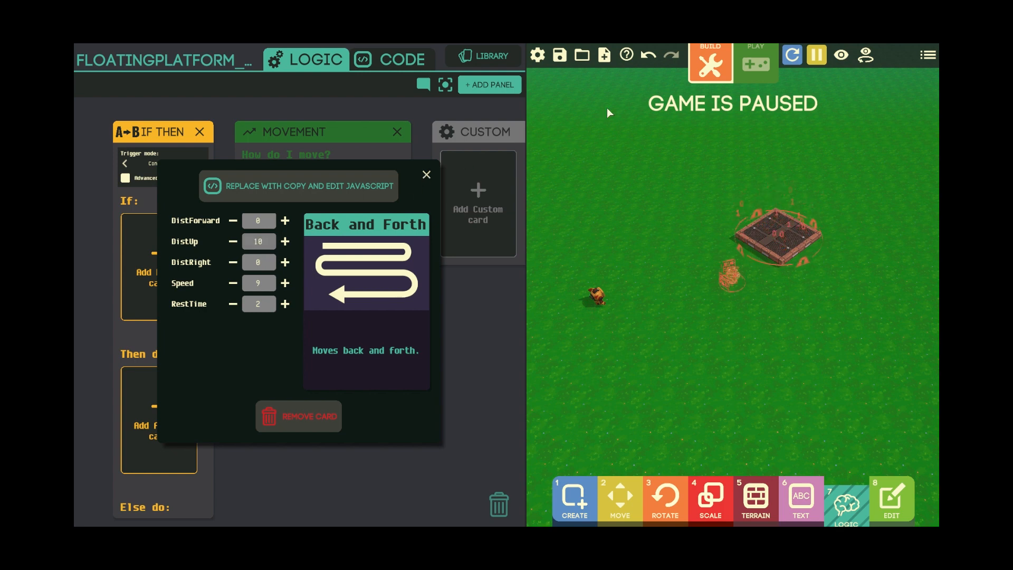
click(817, 55)
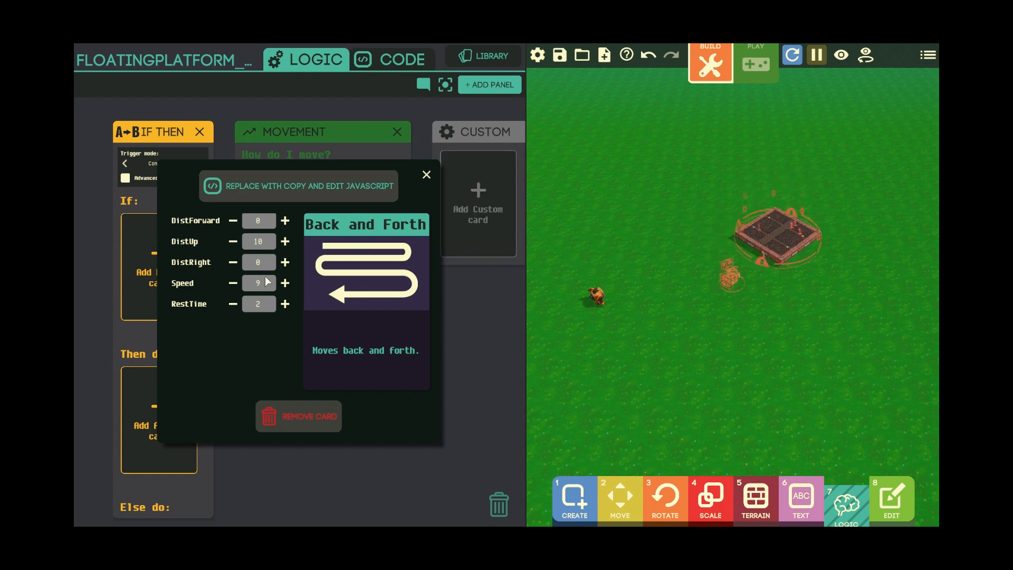
- Reduce the Back and Forth card's Speed to 6 while the platform is running
click(233, 283)
click(233, 283)
click(233, 283)
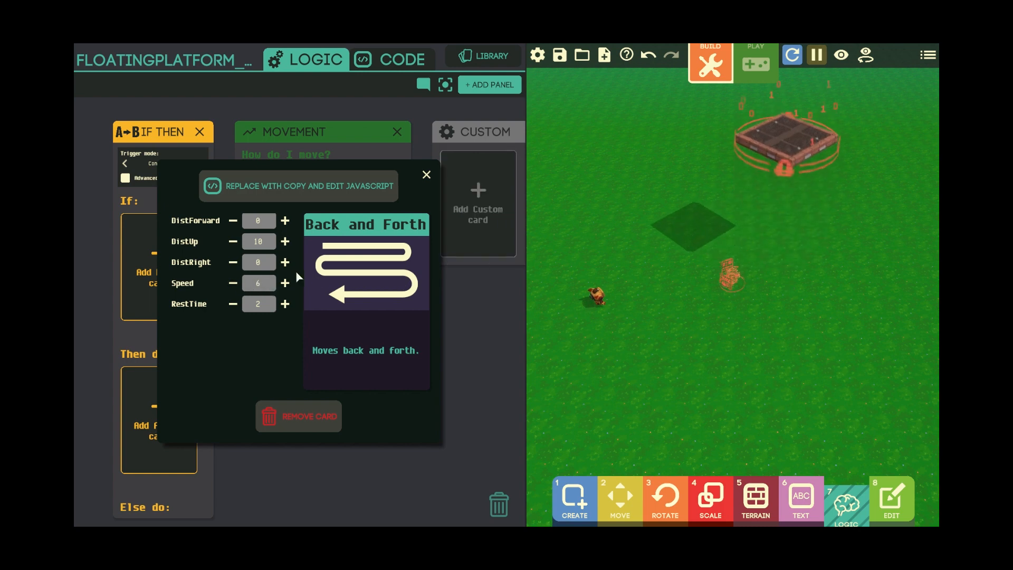